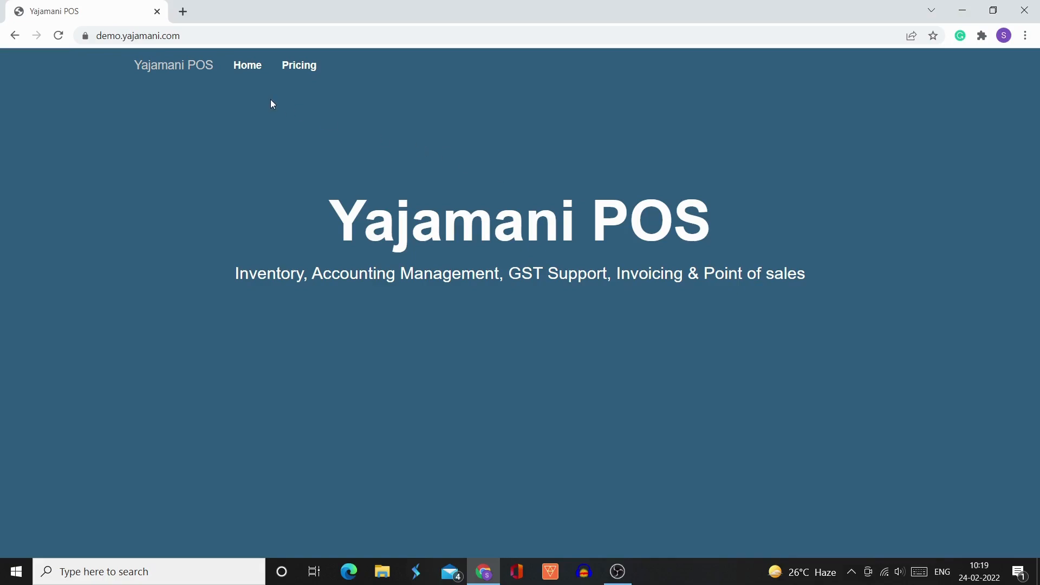
- Go to the home dashboard and open the Invoice Settings page
{"action": "left_click", "coordinate": [253, 76]}
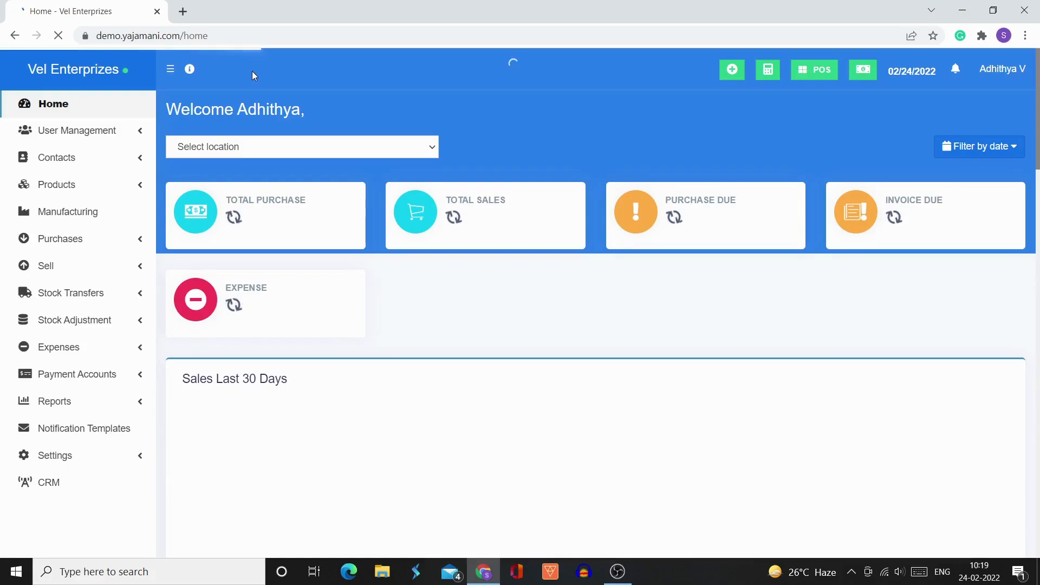
{"action": "scroll", "coordinate": [130, 374], "scroll_direction": "down", "scroll_amount": 4}
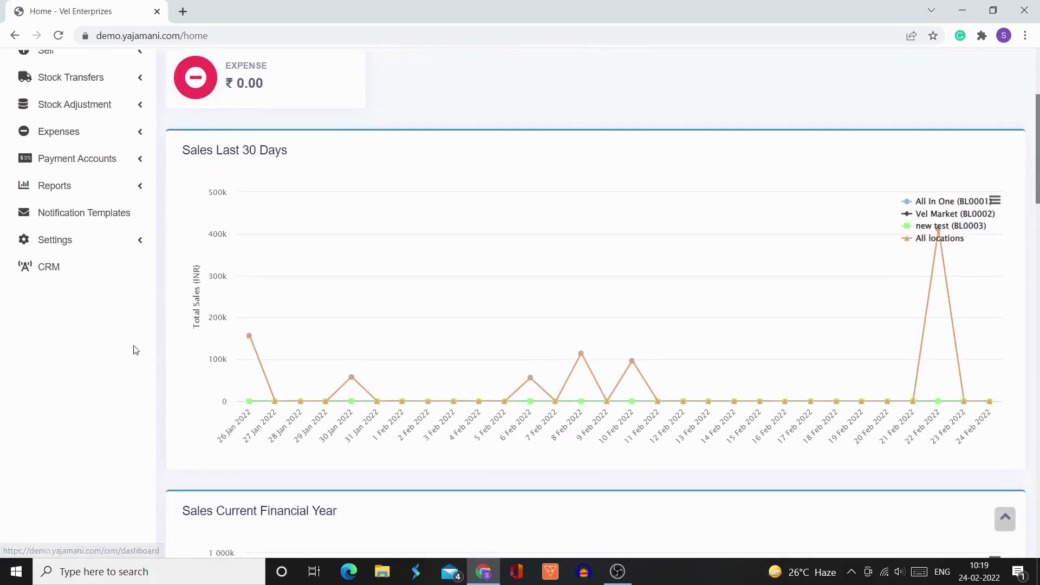
{"action": "left_click", "coordinate": [141, 239]}
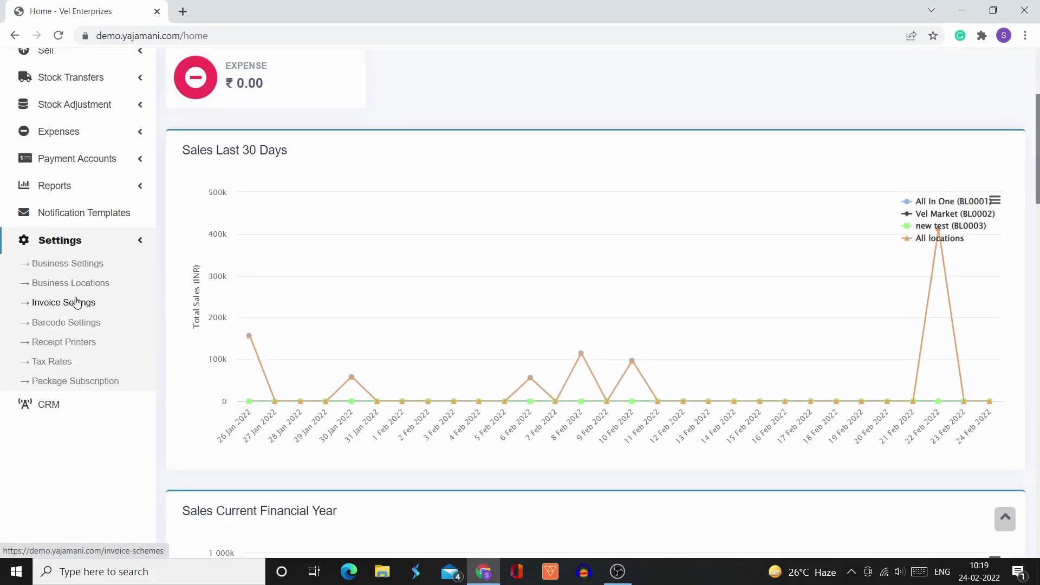
{"action": "left_click", "coordinate": [63, 302]}
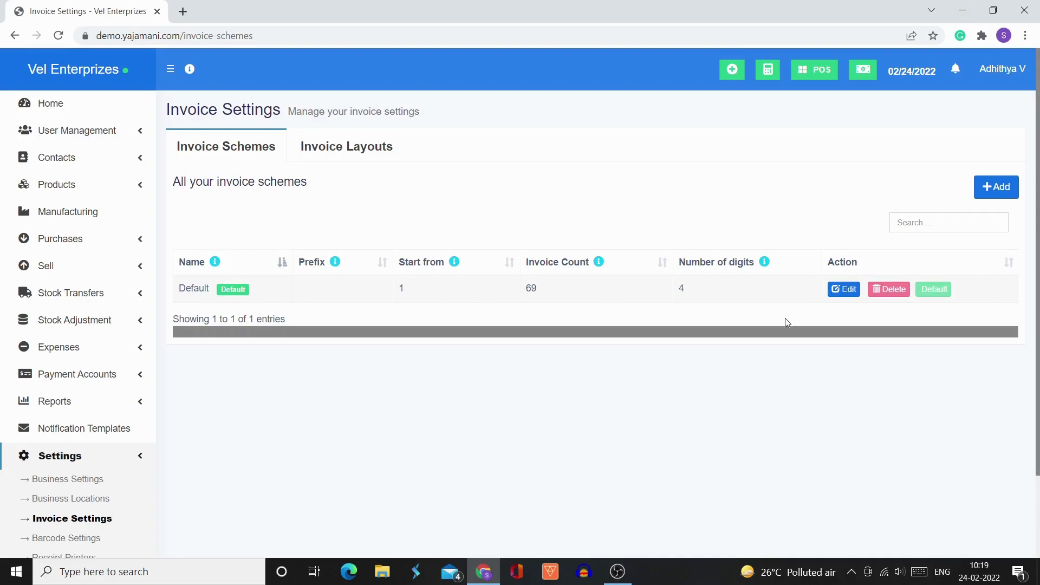
- Review the form for adding a new invoice scheme and close it without saving
{"action": "left_click", "coordinate": [1007, 189]}
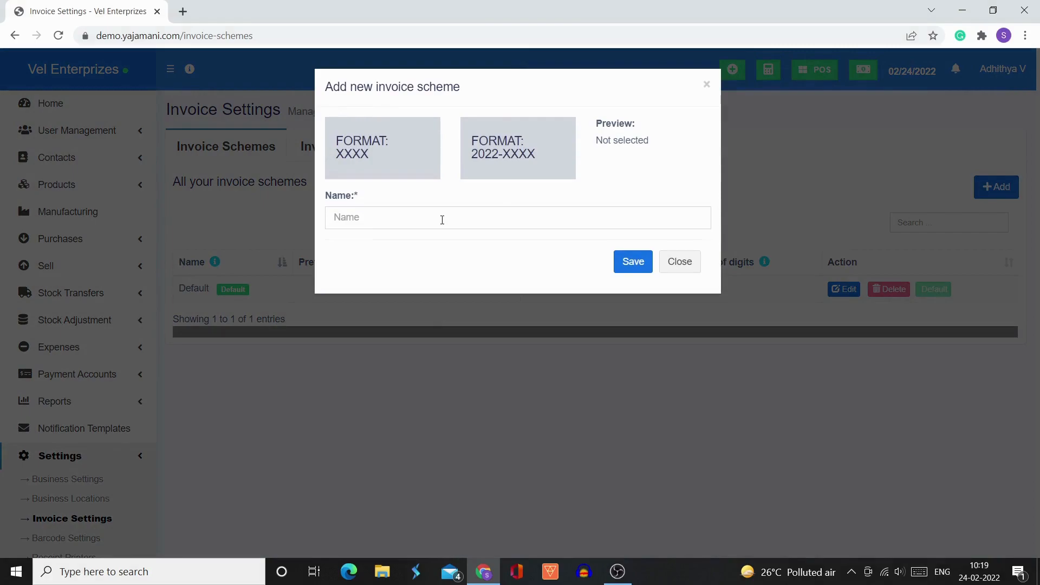
{"action": "left_click", "coordinate": [442, 220]}
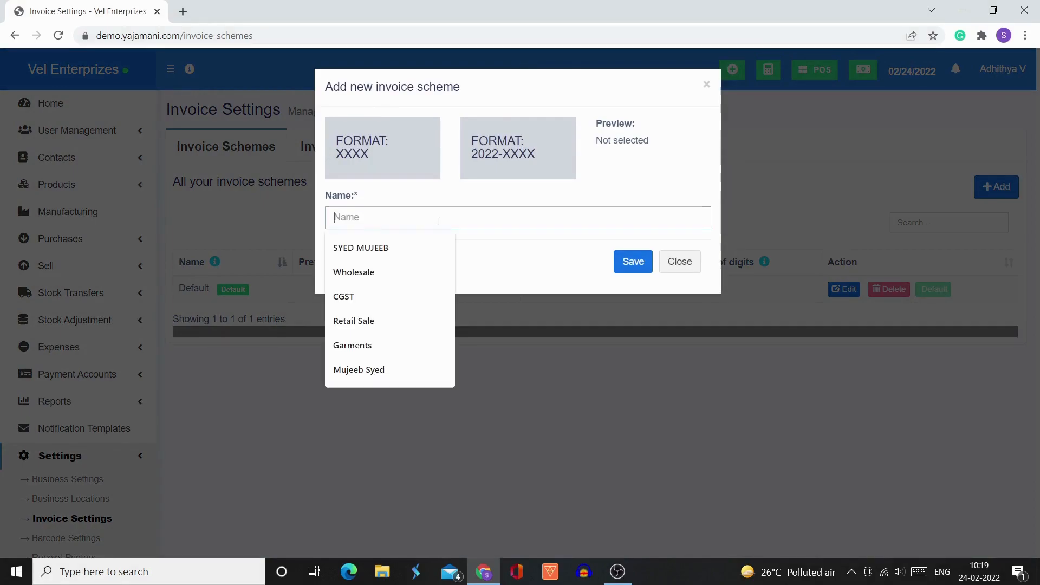
{"action": "left_click", "coordinate": [590, 275]}
{"action": "left_click", "coordinate": [681, 264]}
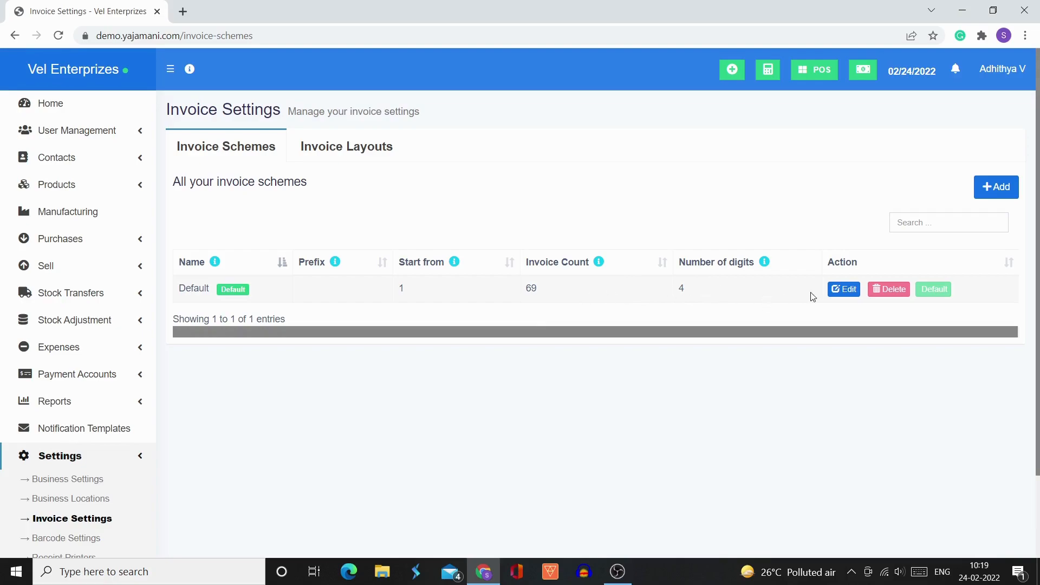
- Review the Default invoice scheme's edit form and the column explanations for number of digits, invoice count and prefix
{"action": "left_click", "coordinate": [843, 291]}
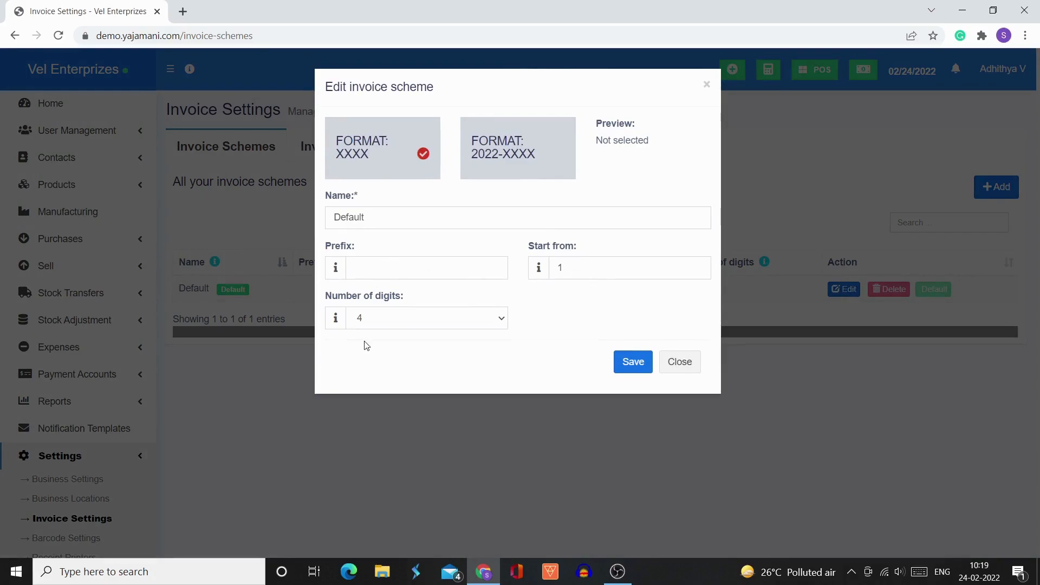
{"action": "left_click", "coordinate": [686, 367]}
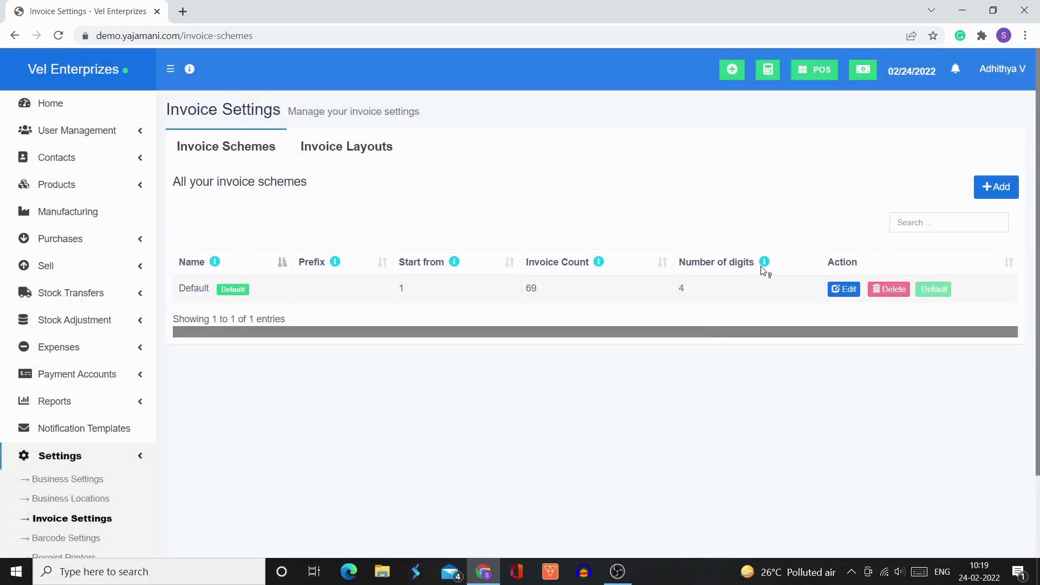
{"action": "mouse_move", "coordinate": [766, 264]}
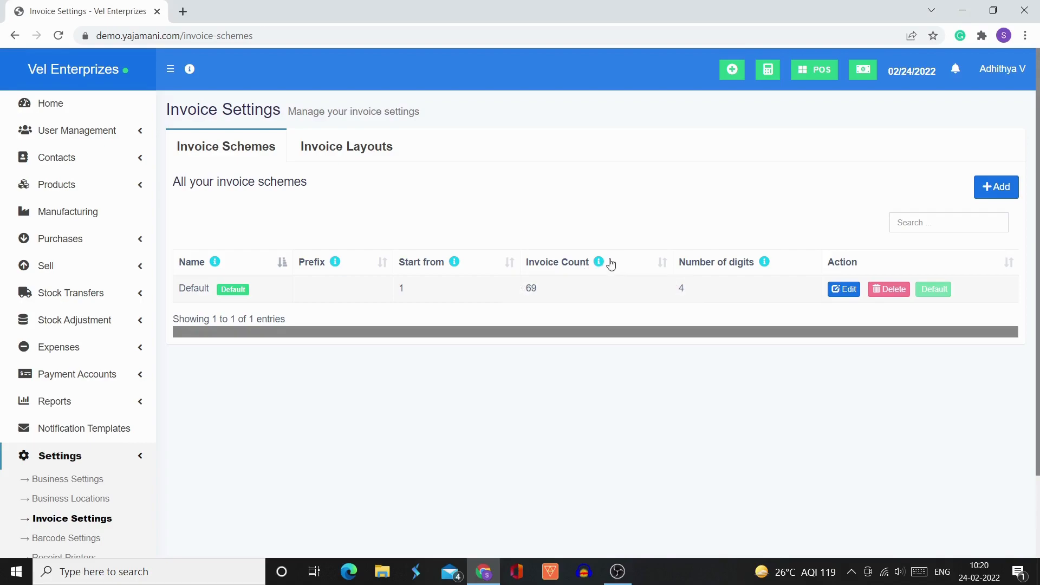
{"action": "mouse_move", "coordinate": [600, 263]}
{"action": "mouse_move", "coordinate": [337, 263]}
- Show the invoice layouts and open the Default layout for editing
{"action": "left_click", "coordinate": [354, 144]}
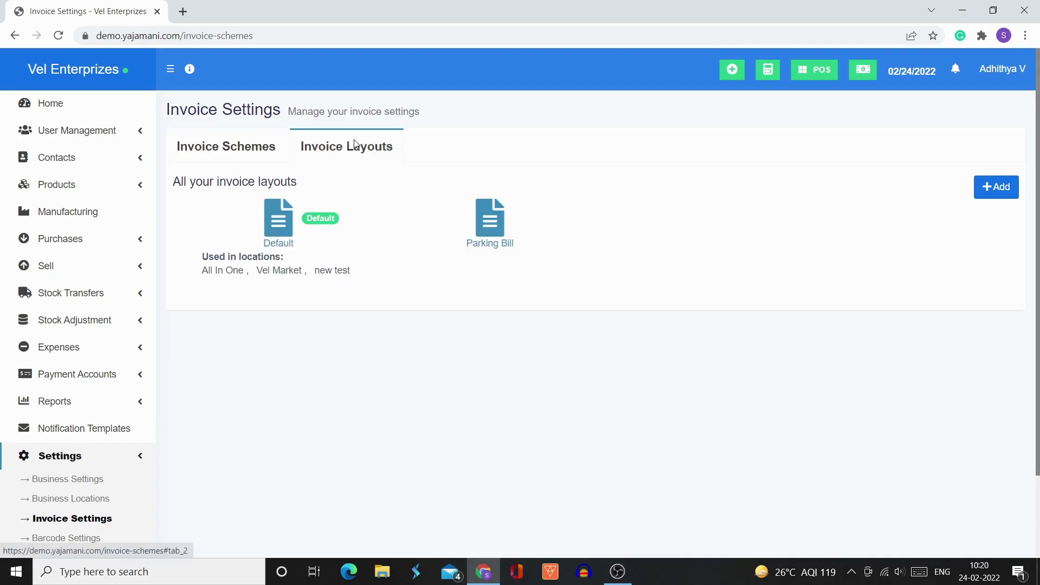
{"action": "left_click", "coordinate": [252, 146]}
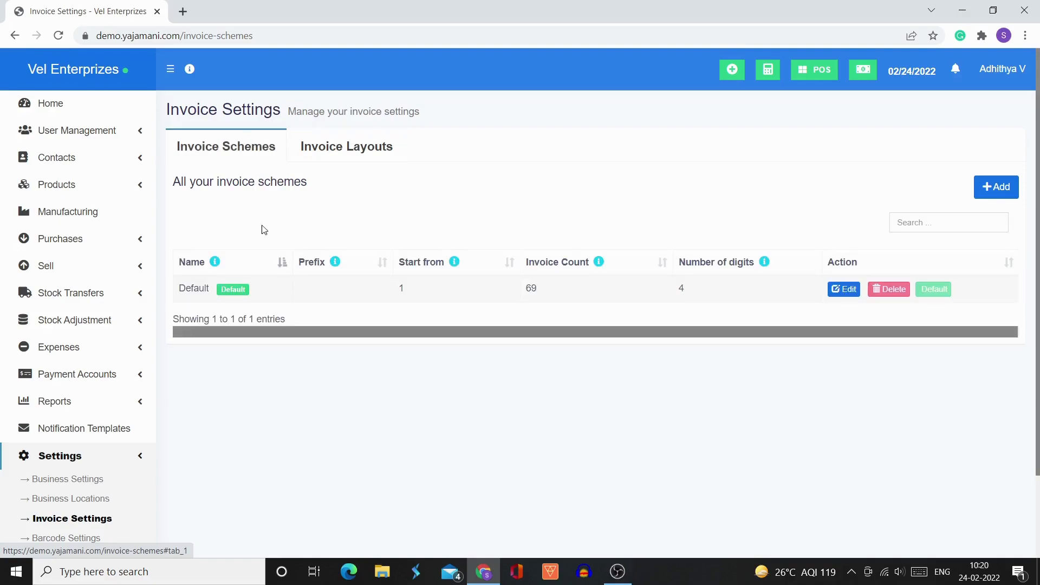
{"action": "left_click", "coordinate": [348, 149]}
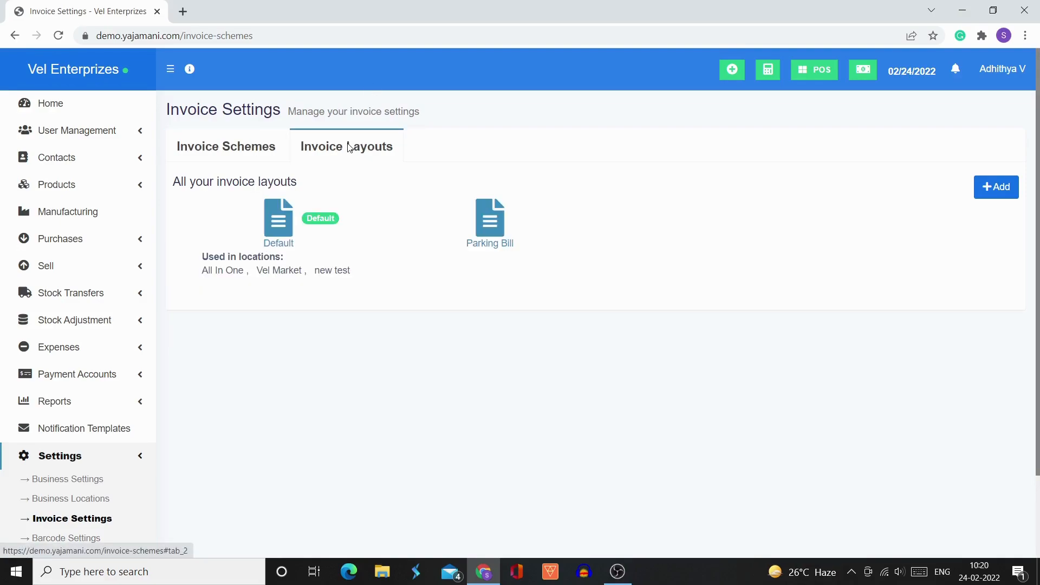
{"action": "left_click", "coordinate": [278, 238]}
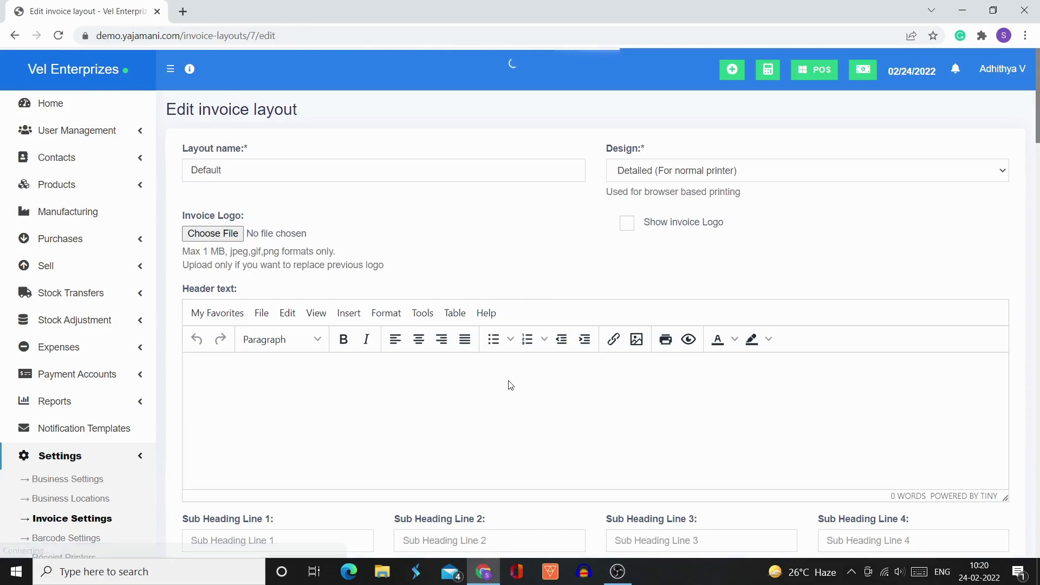
- Examine the Default layout's name, design, invoice logo, header text and sub heading line settings
{"action": "scroll", "coordinate": [466, 406], "scroll_direction": "down", "scroll_amount": 1}
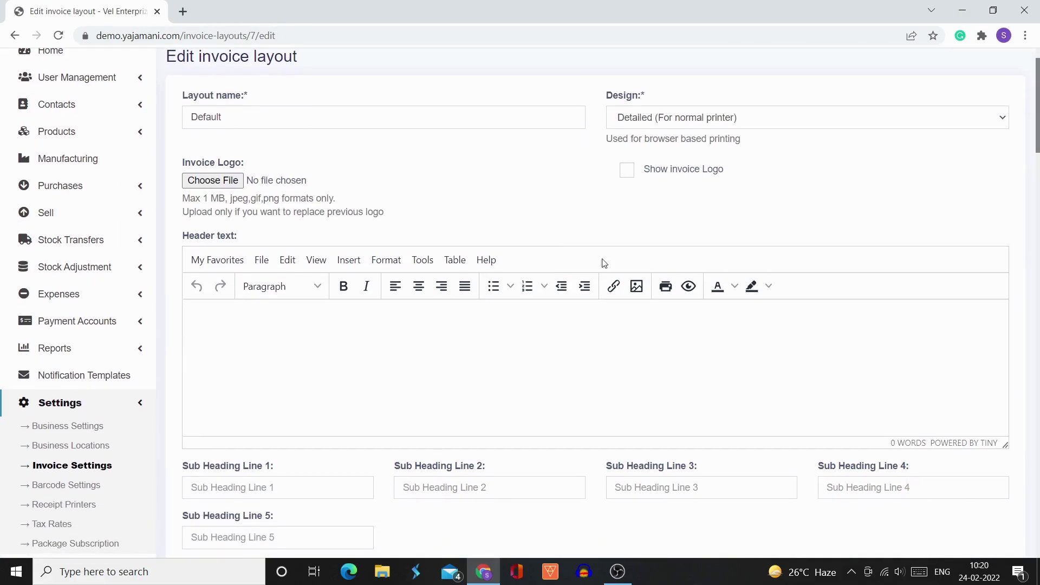
{"action": "scroll", "coordinate": [455, 309], "scroll_direction": "up", "scroll_amount": 1}
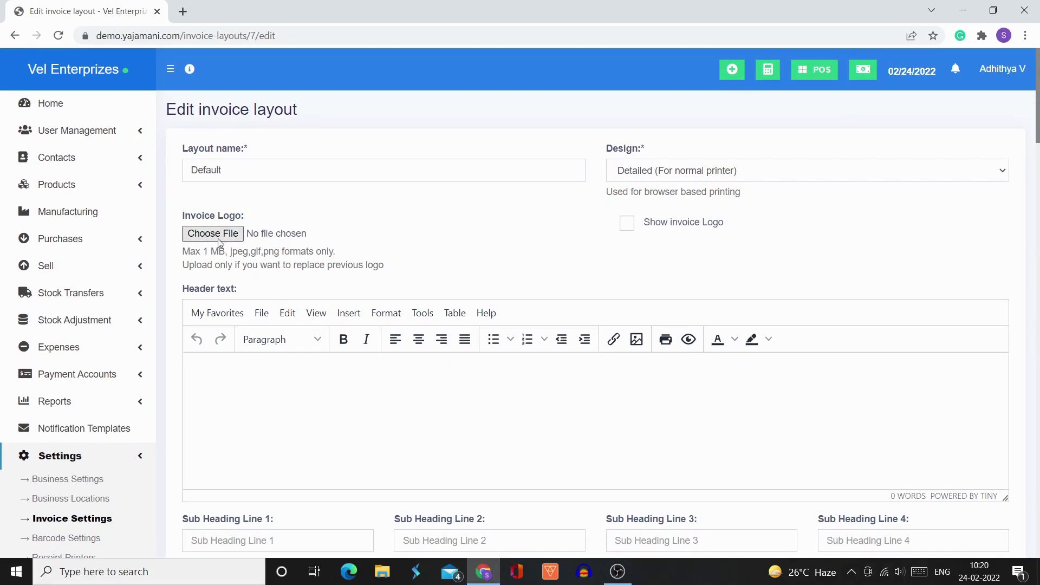
{"action": "scroll", "coordinate": [484, 303], "scroll_direction": "down", "scroll_amount": 2}
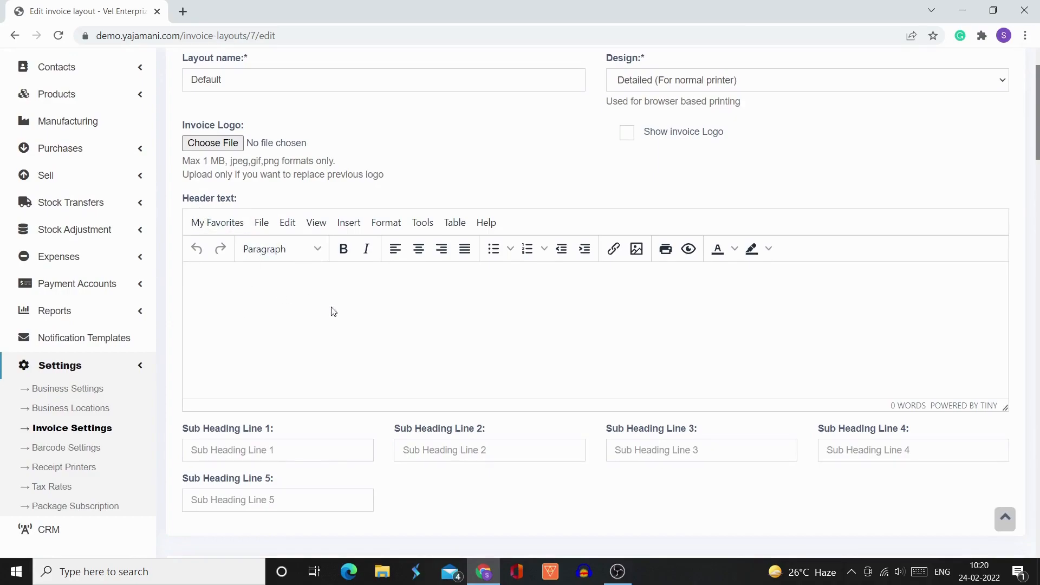
{"action": "scroll", "coordinate": [330, 310], "scroll_direction": "down", "scroll_amount": 3}
{"action": "scroll", "coordinate": [293, 379], "scroll_direction": "down", "scroll_amount": 5}
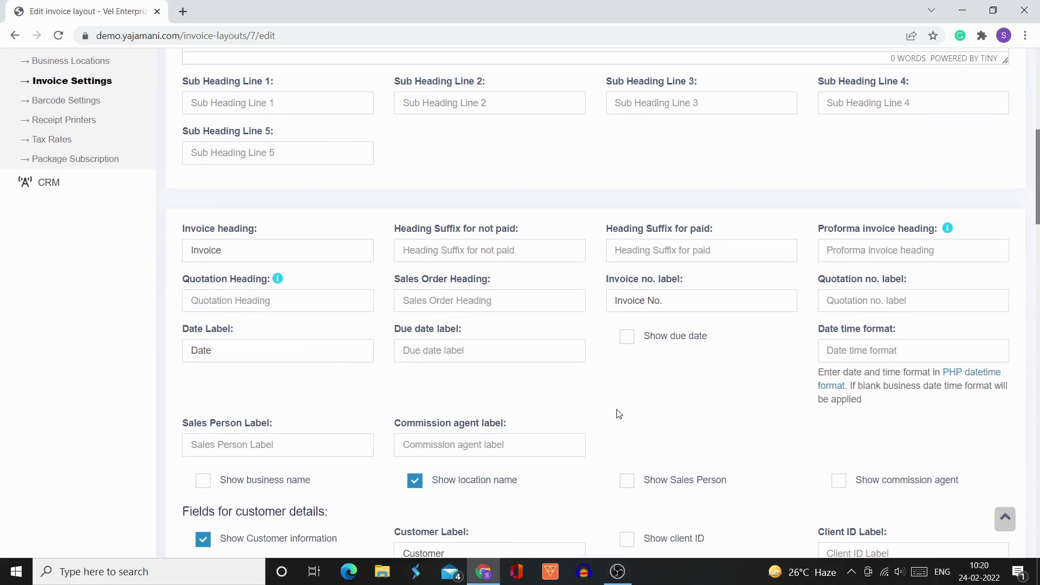
- Examine the layout's invoice label, sales person, commission agent, customer detail, location address, communication and tax fields
{"action": "scroll", "coordinate": [626, 417], "scroll_direction": "down", "scroll_amount": 3}
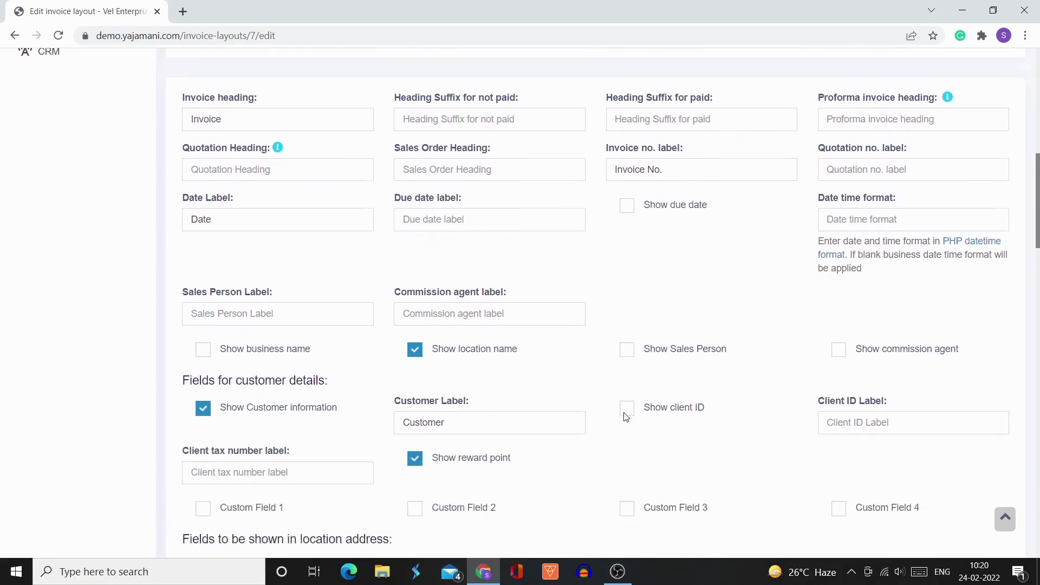
{"action": "scroll", "coordinate": [626, 418], "scroll_direction": "down", "scroll_amount": 2}
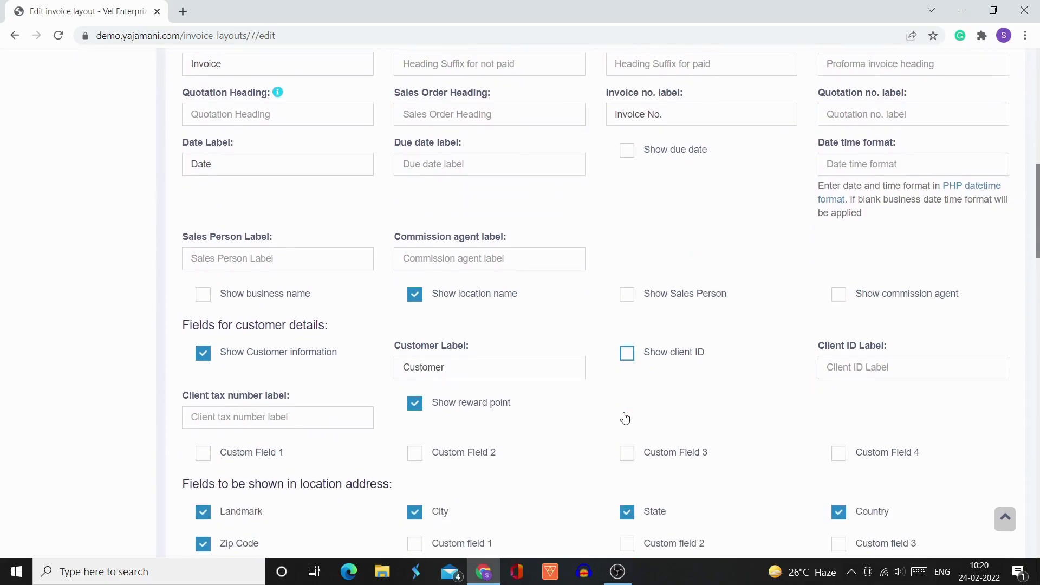
{"action": "scroll", "coordinate": [576, 461], "scroll_direction": "down", "scroll_amount": 4}
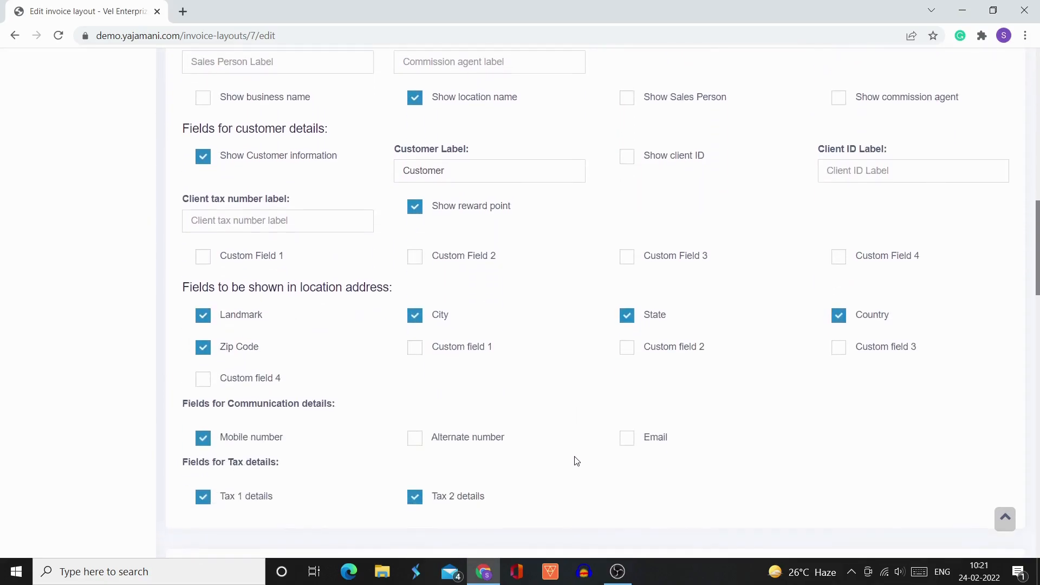
{"action": "scroll", "coordinate": [576, 461], "scroll_direction": "up", "scroll_amount": 4}
{"action": "scroll", "coordinate": [516, 409], "scroll_direction": "up", "scroll_amount": 2}
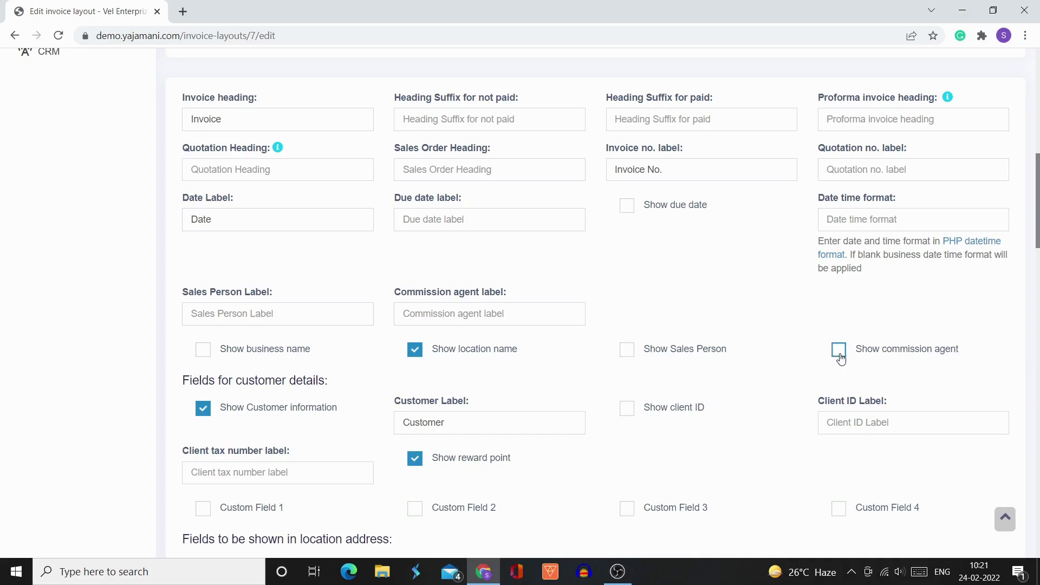
{"action": "scroll", "coordinate": [793, 367], "scroll_direction": "down", "scroll_amount": 1}
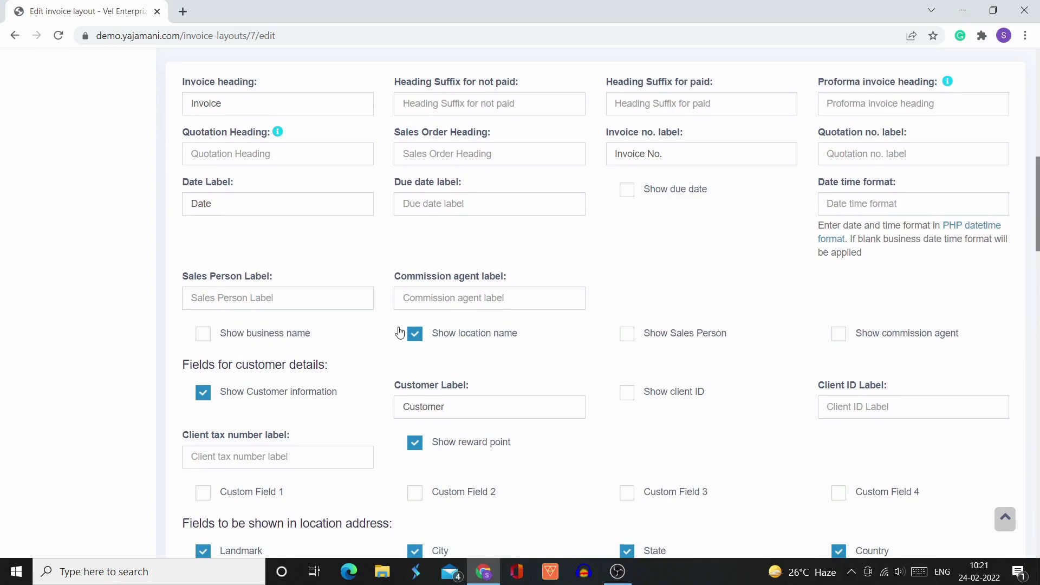
{"action": "scroll", "coordinate": [400, 332], "scroll_direction": "down", "scroll_amount": 4}
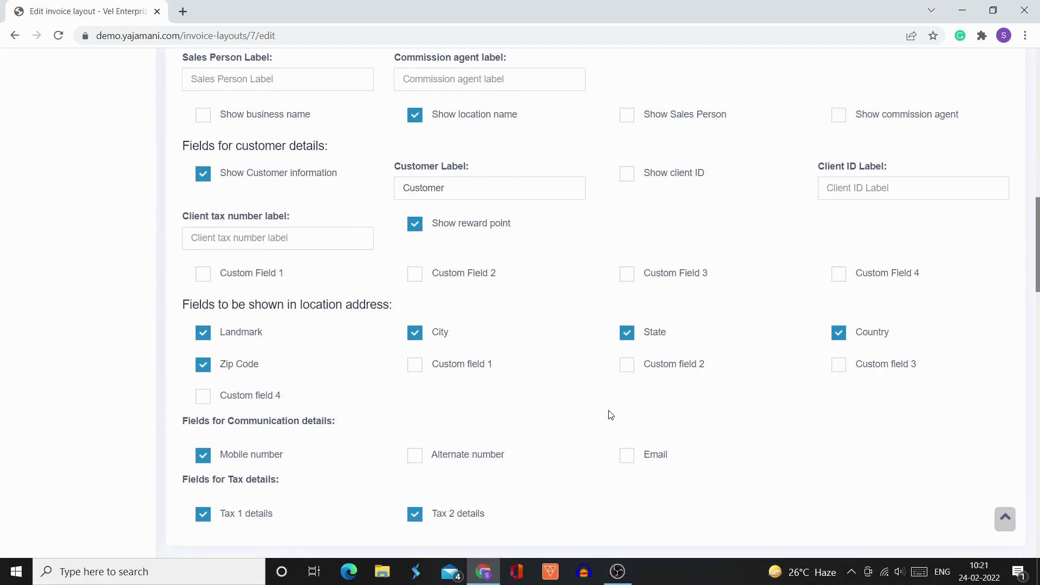
- Examine the layout's product labels, product details to show, and the subtotal, discount, tax, total and payment settings
{"action": "scroll", "coordinate": [610, 415], "scroll_direction": "down", "scroll_amount": 4}
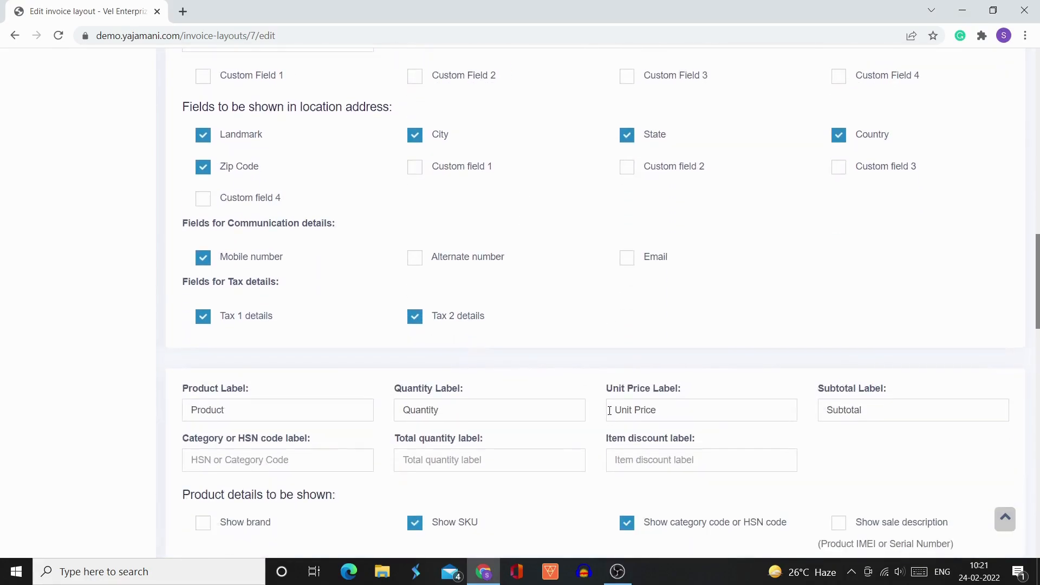
{"action": "scroll", "coordinate": [609, 411], "scroll_direction": "down", "scroll_amount": 5}
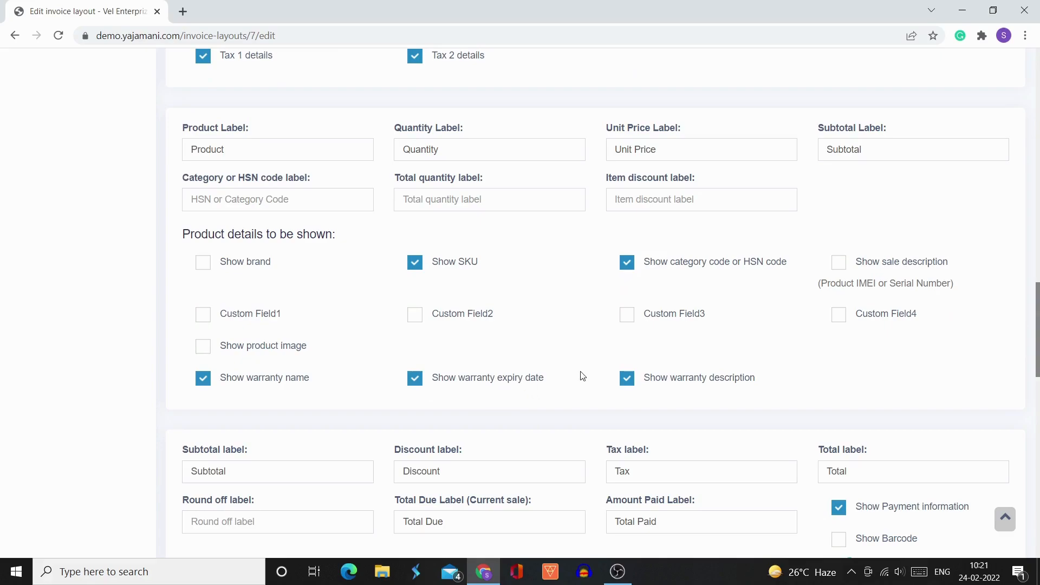
{"action": "scroll", "coordinate": [582, 375], "scroll_direction": "down", "scroll_amount": 1}
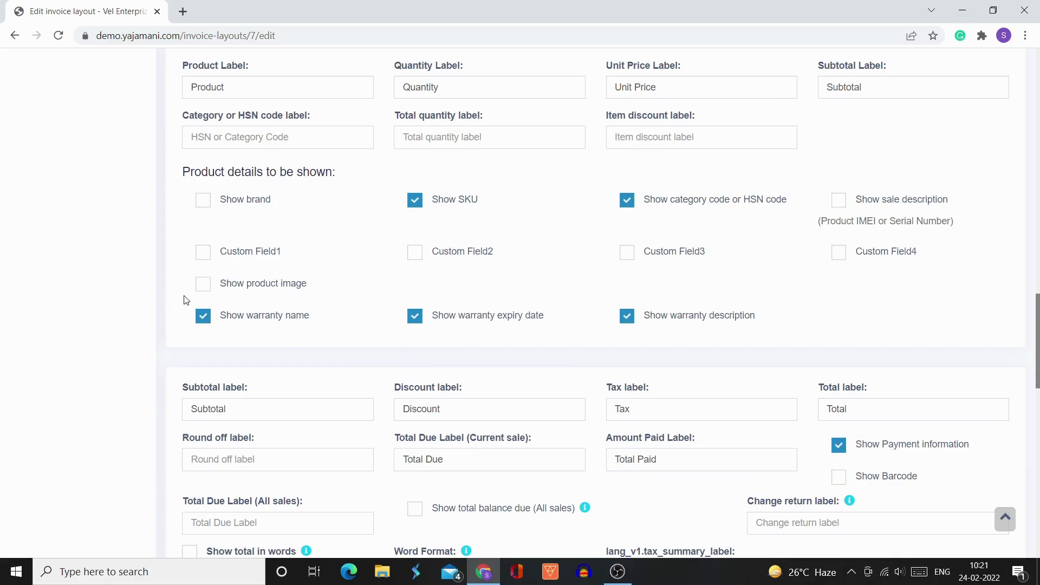
{"action": "scroll", "coordinate": [381, 388], "scroll_direction": "down", "scroll_amount": 2}
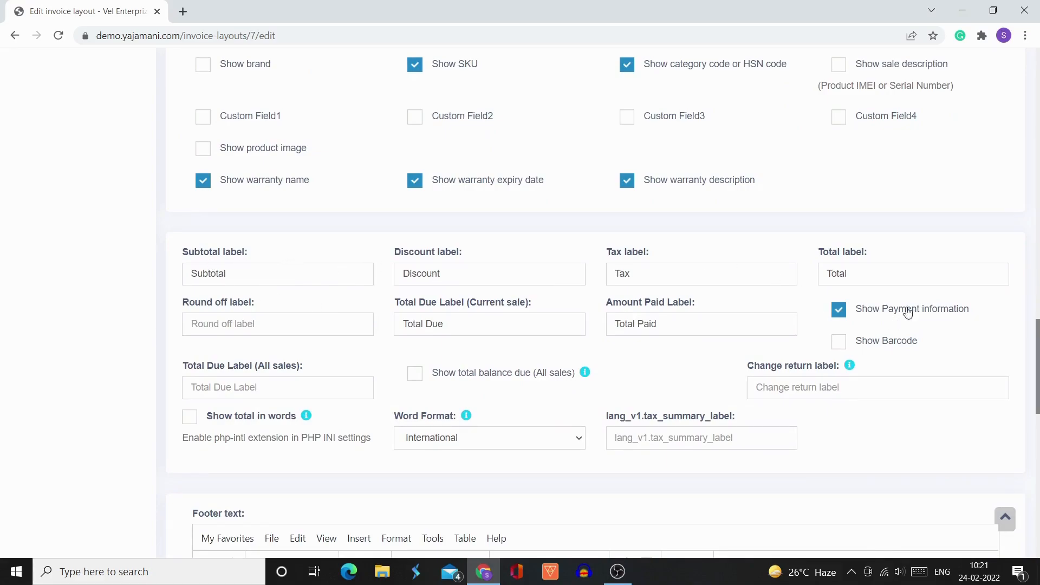
{"action": "scroll", "coordinate": [652, 378], "scroll_direction": "down", "scroll_amount": 1}
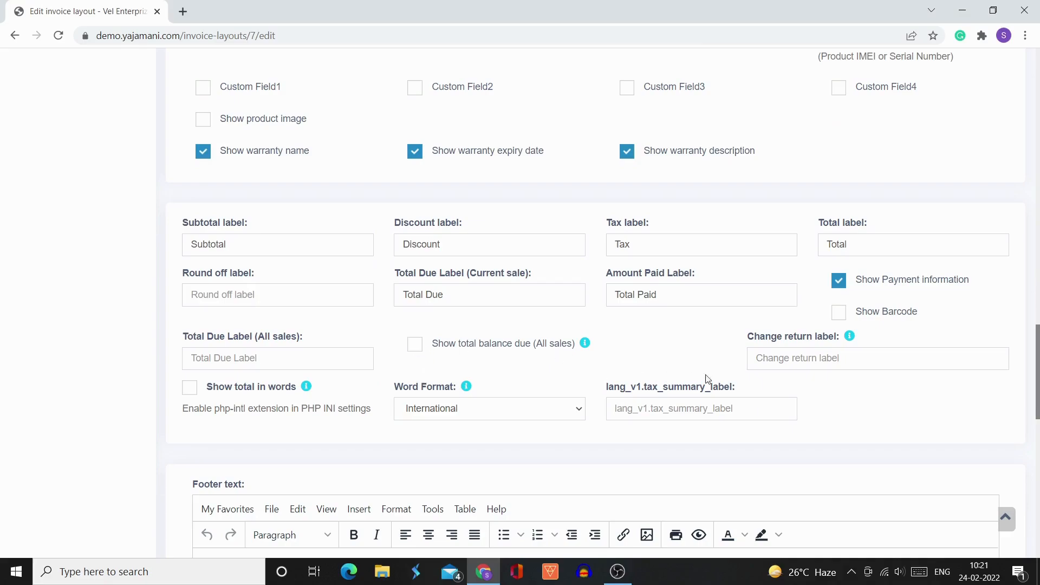
- Examine the layout's footer text, QR code fields, restaurant module and credit note settings, and return to the product details
{"action": "scroll", "coordinate": [801, 435], "scroll_direction": "down", "scroll_amount": 5}
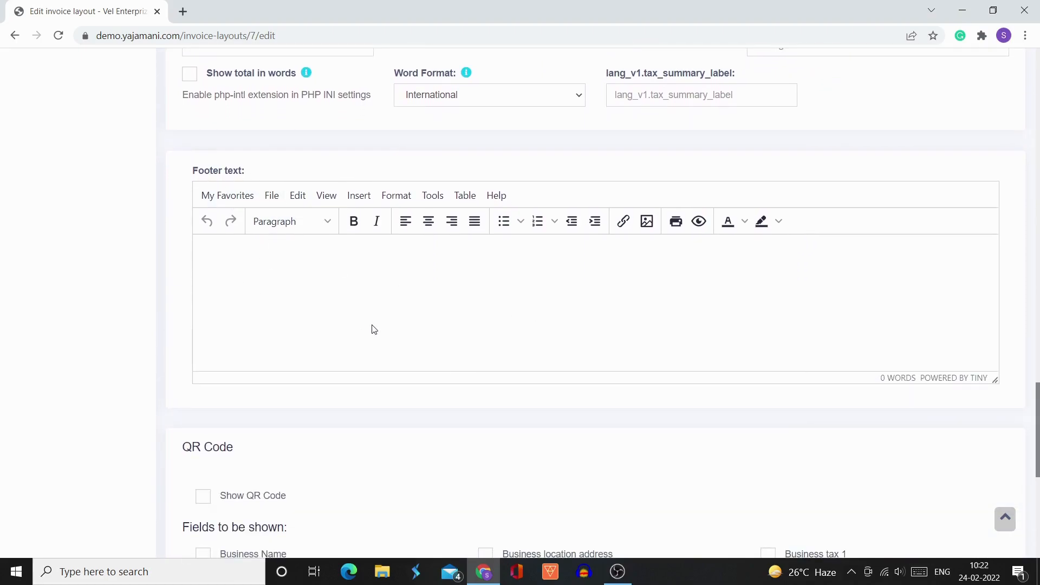
{"action": "scroll", "coordinate": [374, 330], "scroll_direction": "down", "scroll_amount": 4}
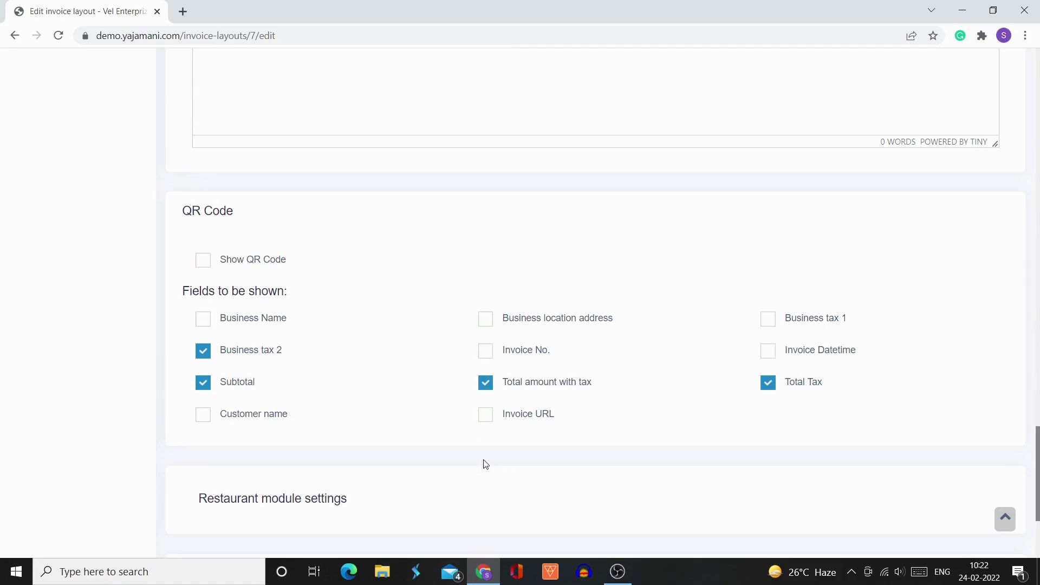
{"action": "scroll", "coordinate": [485, 465], "scroll_direction": "down", "scroll_amount": 2}
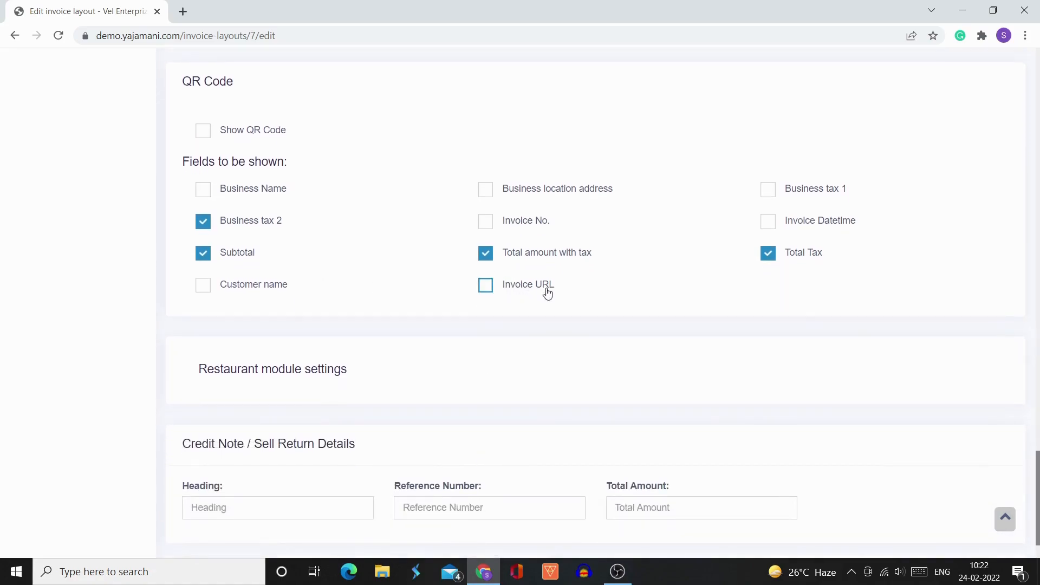
{"action": "scroll", "coordinate": [414, 404], "scroll_direction": "down", "scroll_amount": 1}
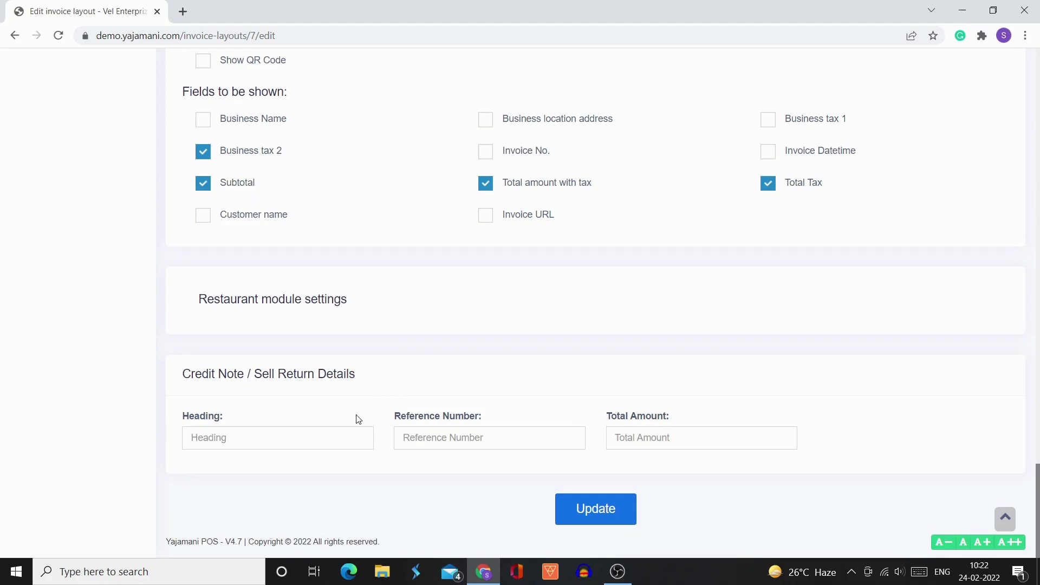
{"action": "scroll", "coordinate": [358, 419], "scroll_direction": "up", "scroll_amount": 5}
{"action": "scroll", "coordinate": [358, 419], "scroll_direction": "down", "scroll_amount": 3}
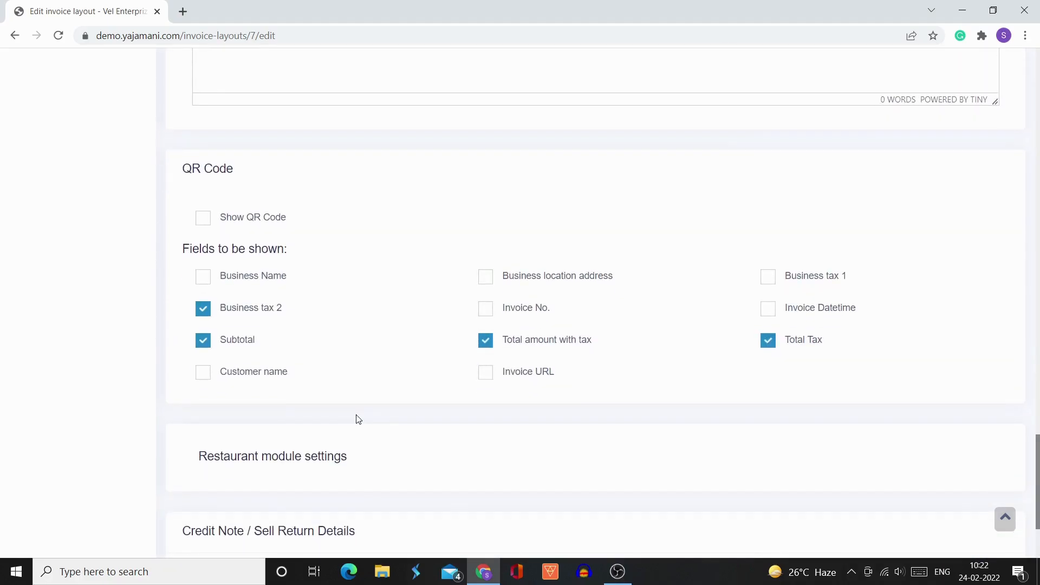
{"action": "scroll", "coordinate": [357, 419], "scroll_direction": "up", "scroll_amount": 16}
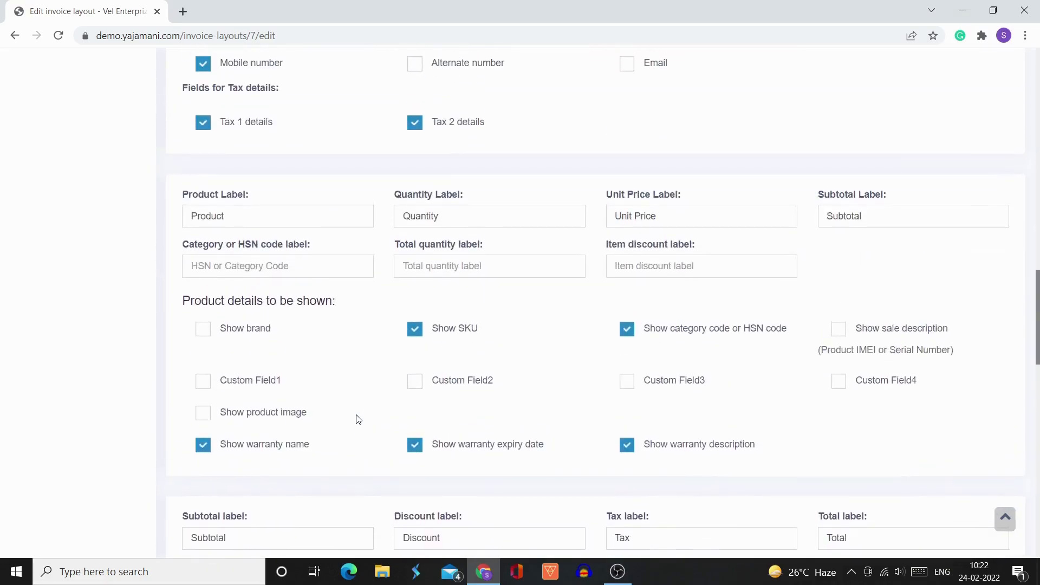
- Review the Default invoice layout from its name to the credit note details and save it
{"action": "scroll", "coordinate": [358, 419], "scroll_direction": "up", "scroll_amount": 4}
{"action": "scroll", "coordinate": [358, 420], "scroll_direction": "up", "scroll_amount": 8}
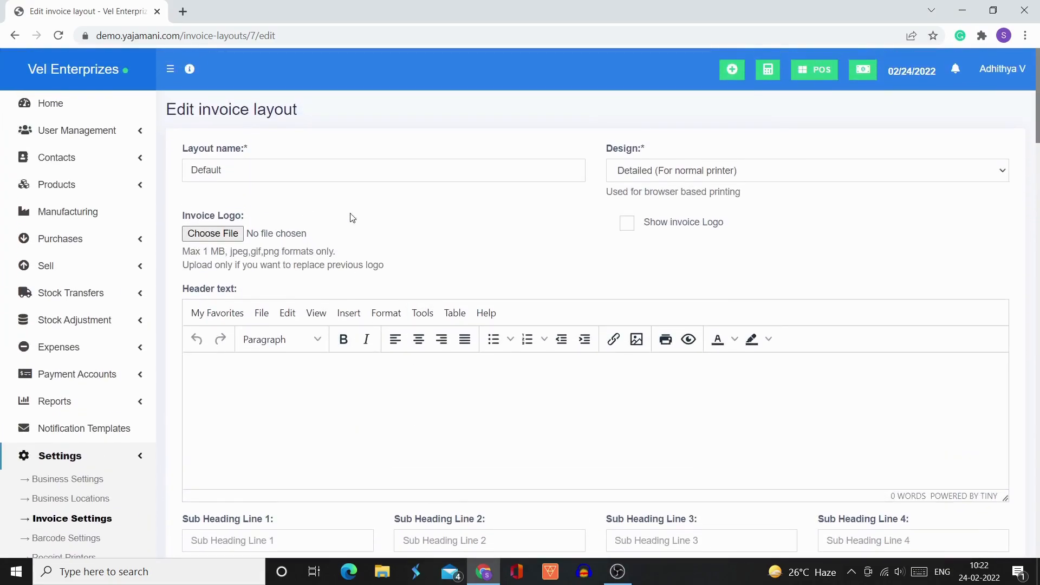
{"action": "scroll", "coordinate": [441, 391], "scroll_direction": "down", "scroll_amount": 20}
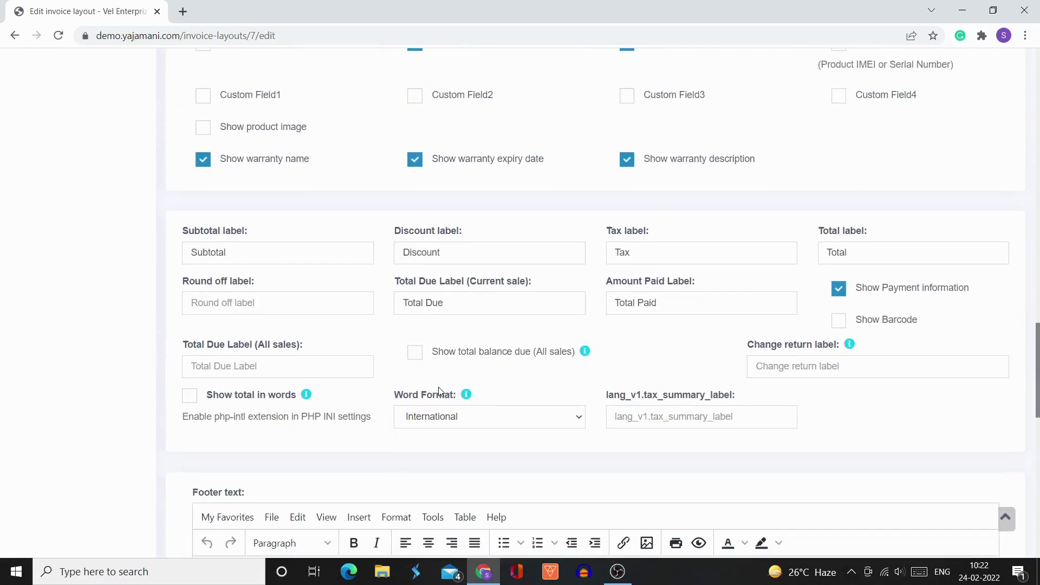
{"action": "scroll", "coordinate": [441, 391], "scroll_direction": "down", "scroll_amount": 7}
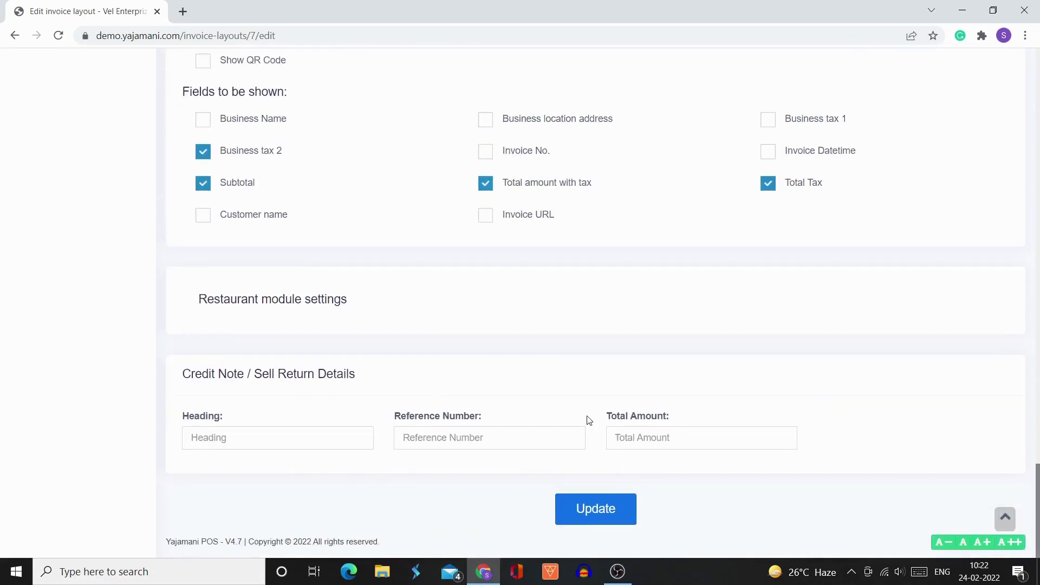
{"action": "left_click", "coordinate": [600, 522]}
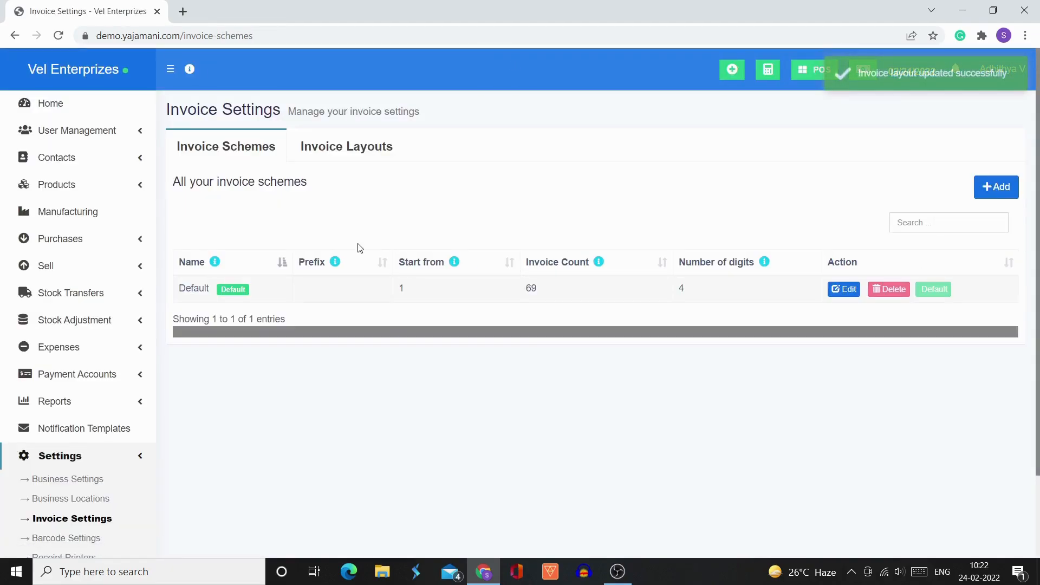
- Open a blank new invoice layout from the invoice layouts list and examine its design, header and heading label fields
{"action": "left_click", "coordinate": [307, 147]}
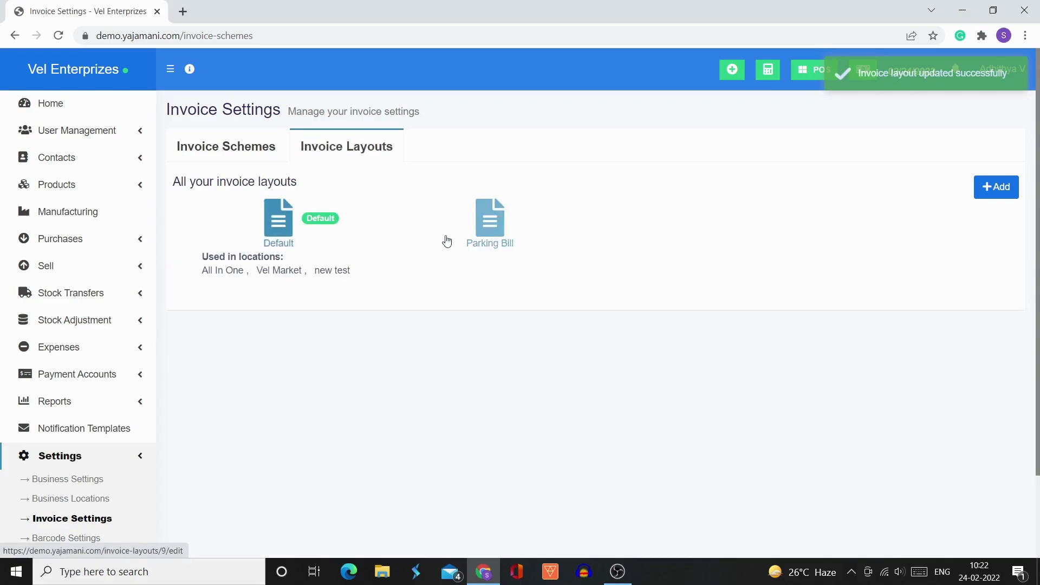
{"action": "left_click", "coordinate": [1000, 194]}
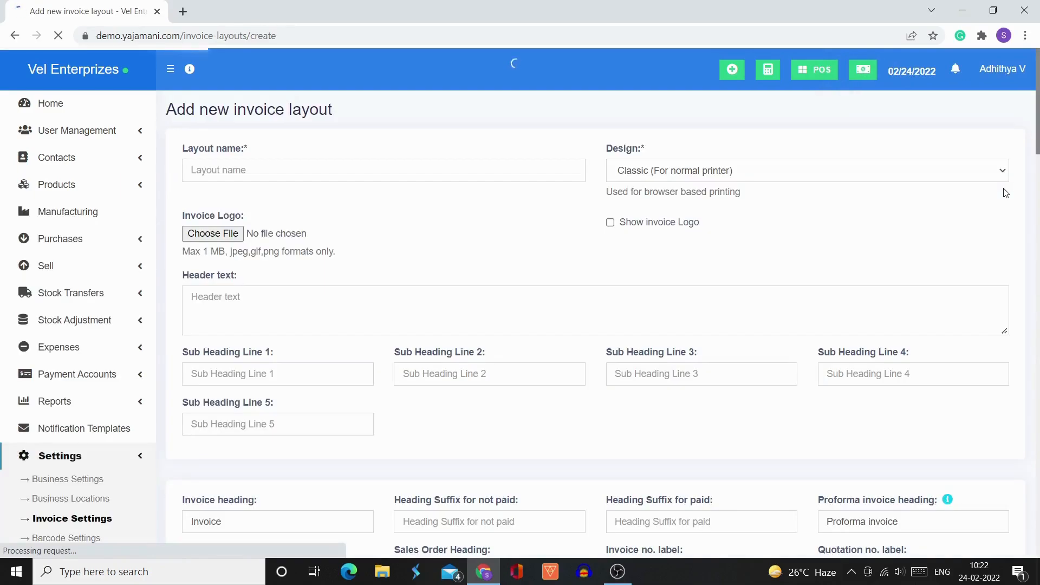
{"action": "scroll", "coordinate": [521, 322], "scroll_direction": "down", "scroll_amount": 20}
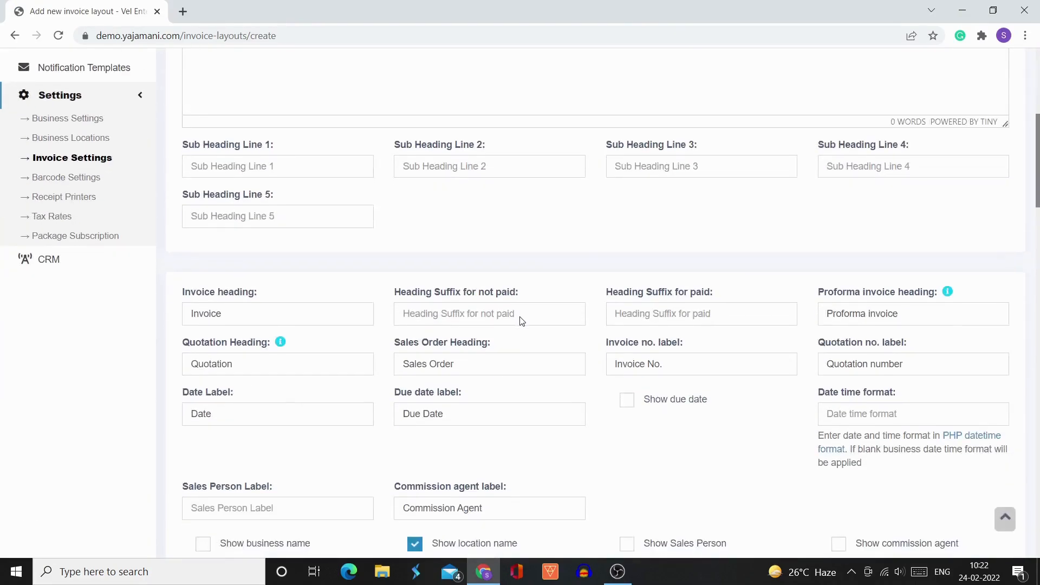
{"action": "scroll", "coordinate": [521, 321], "scroll_direction": "up", "scroll_amount": 8}
{"action": "scroll", "coordinate": [521, 321], "scroll_direction": "up", "scroll_amount": 12}
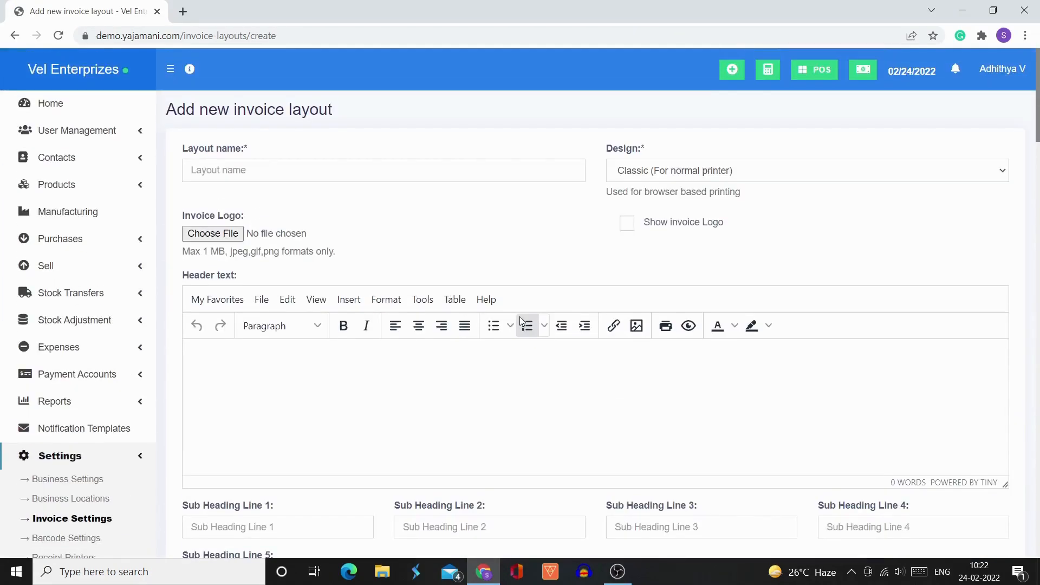
- Leave the new invoice layout form without saving and return to the list of invoice layouts
{"action": "left_click", "coordinate": [14, 35]}
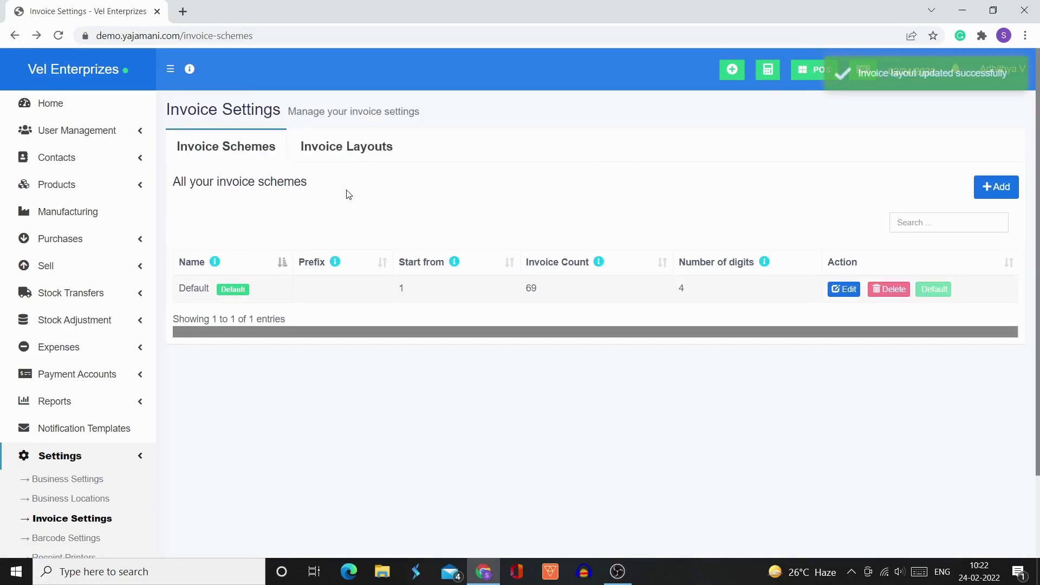
{"action": "left_click", "coordinate": [345, 147]}
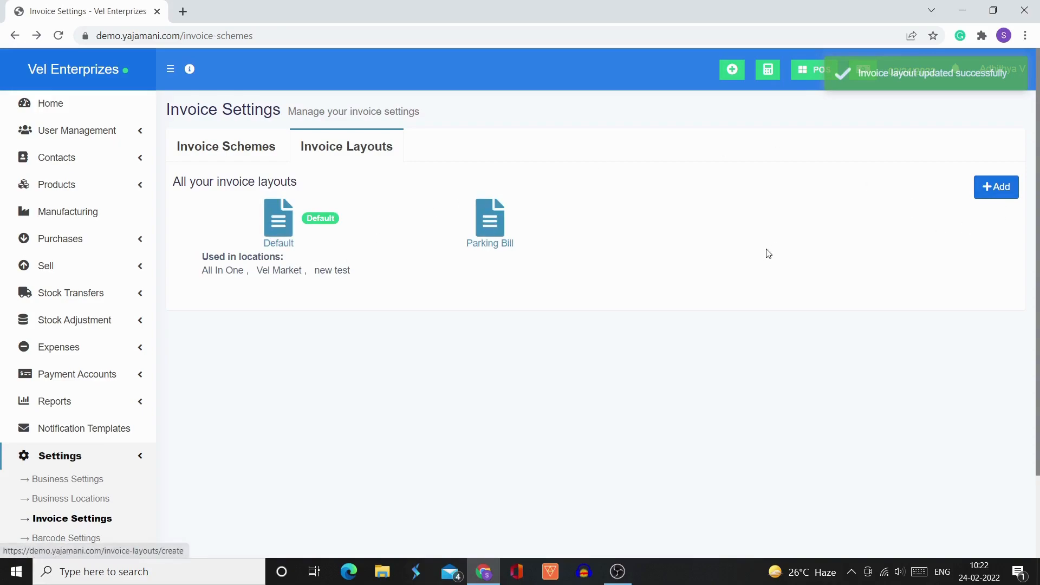
{"action": "scroll", "coordinate": [144, 411], "scroll_direction": "down", "scroll_amount": 2}
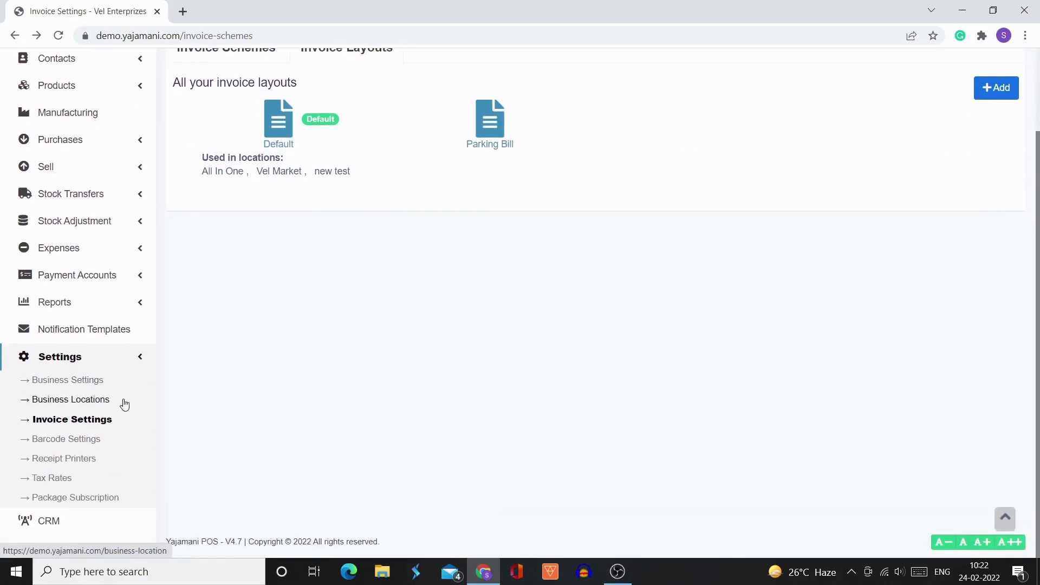
- Reopen the invoice settings at the invoice schemes and go to the Home page
{"action": "left_click", "coordinate": [91, 422]}
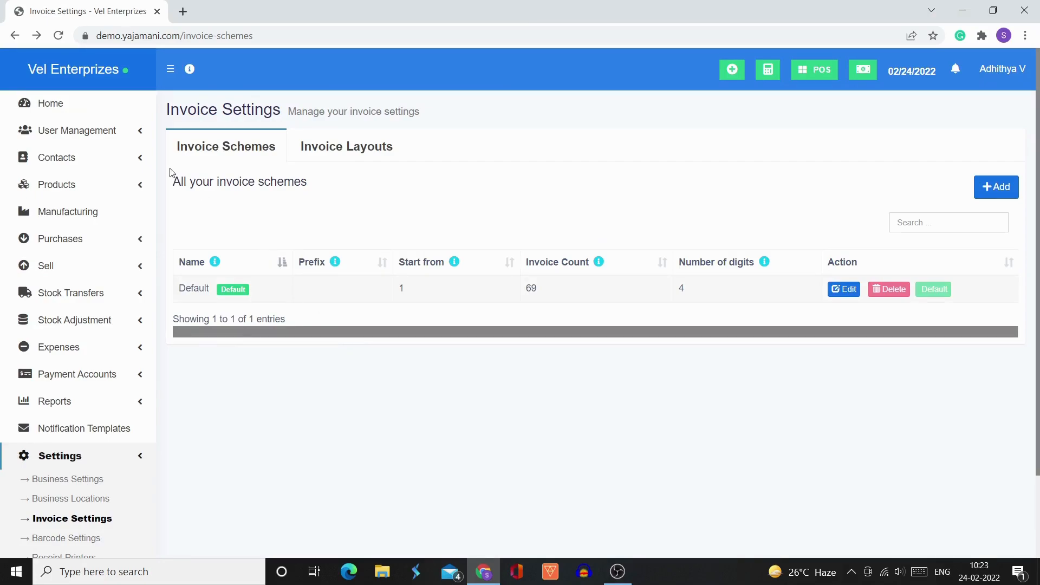
{"action": "left_click", "coordinate": [103, 104]}
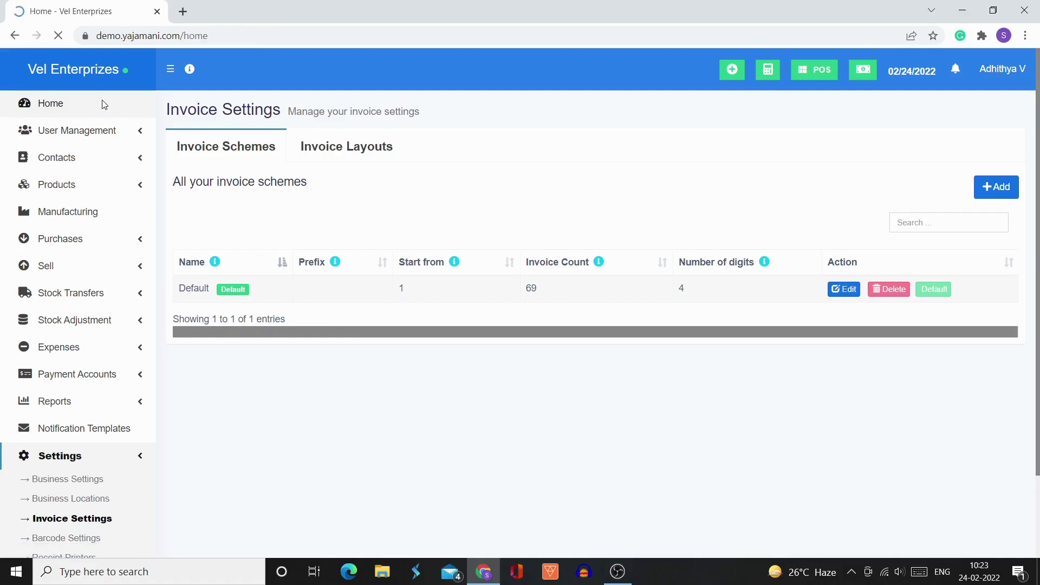